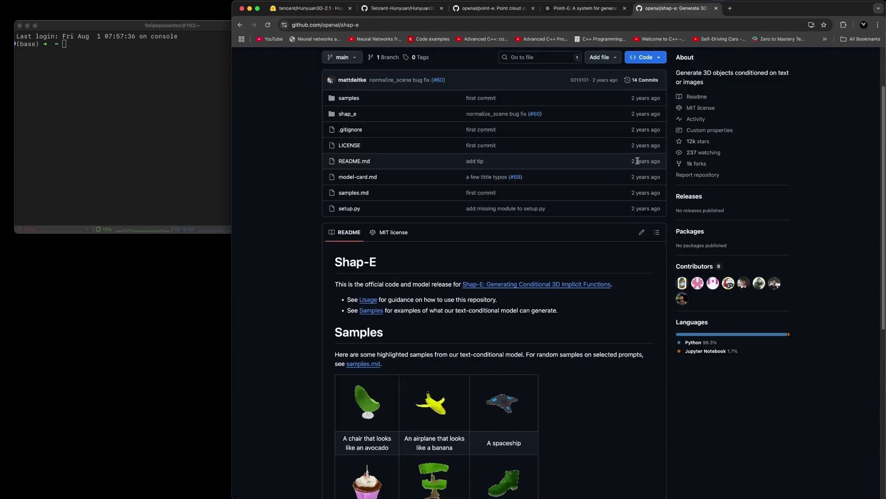
pyautogui.scroll(-3, 261, 275)
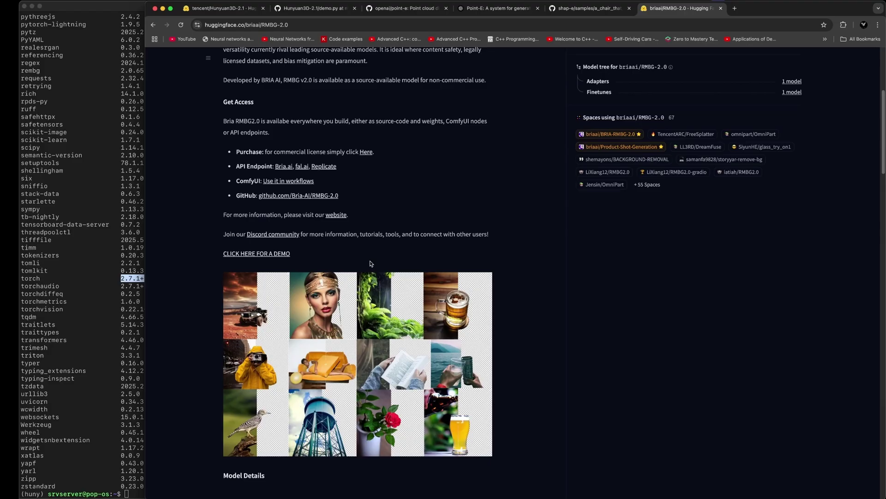
pyautogui.scroll(-4, 370, 261)
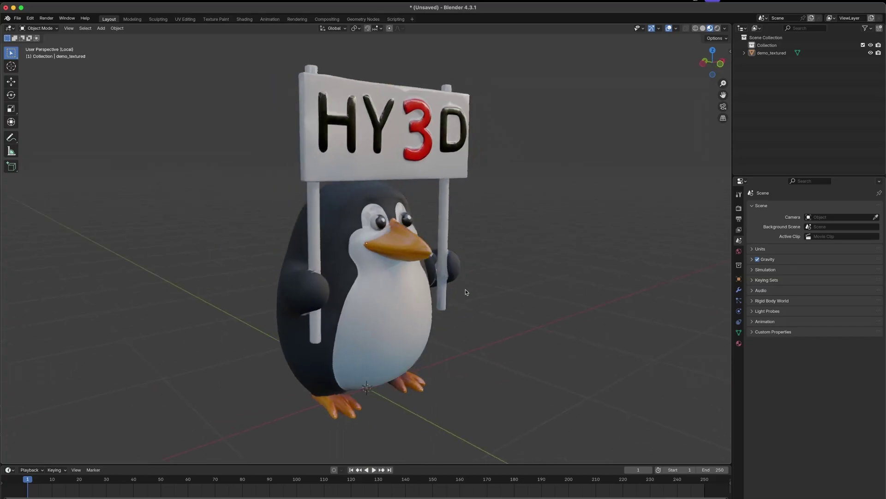
# - Orbit the view around the textured penguin model holding the HY3D sign
pyautogui.moveTo(465, 289)
pyautogui.mouseDown(button='middle')
pyautogui.moveTo(519, 321)
pyautogui.moveTo(485, 318)
pyautogui.mouseUp(button='middle')
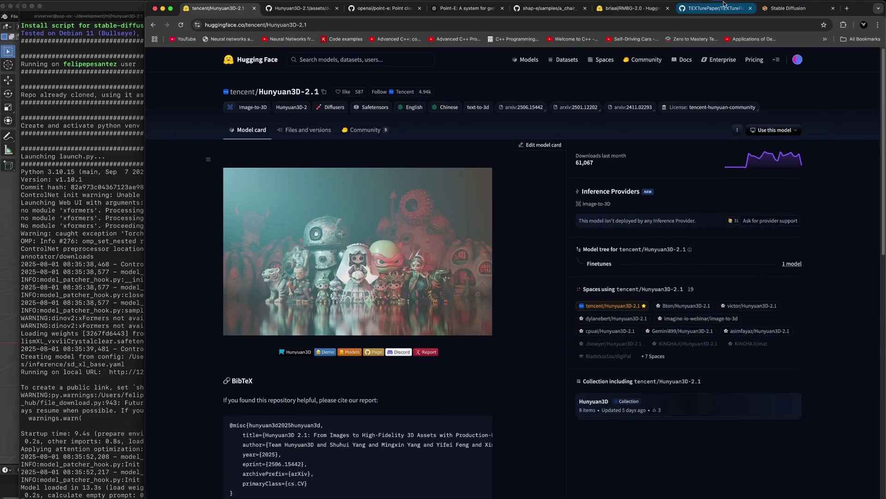
# - Preview the full-body knight penguin image, then orbit the imported knight to a front view
pyautogui.click(789, 8)
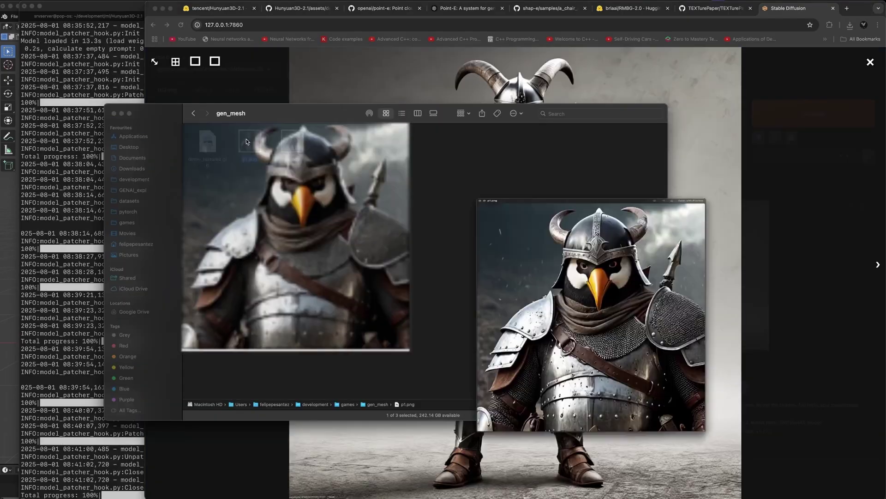
pyautogui.press('Down')
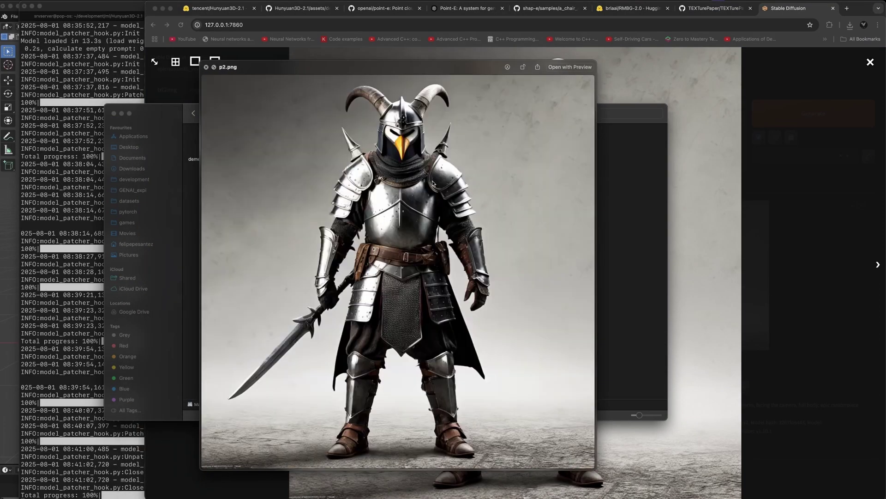
pyautogui.press('space')
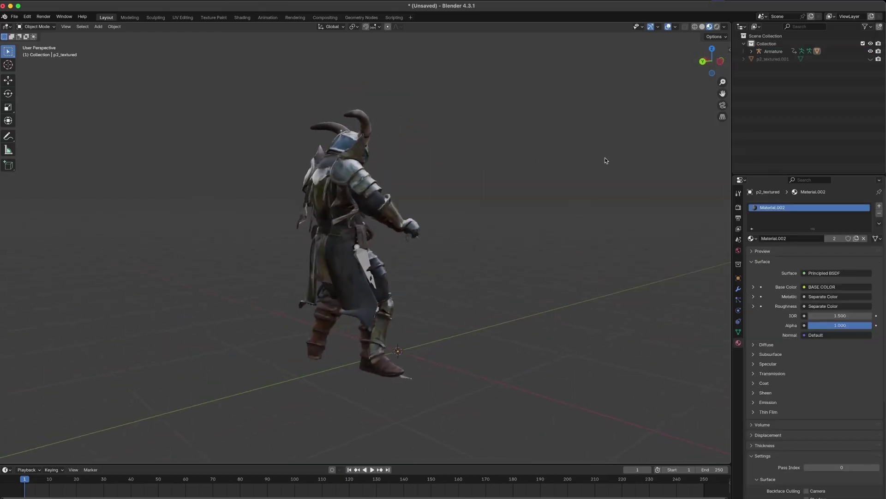
pyautogui.moveTo(604, 160); pyautogui.dragTo(471, 167, button='middle')
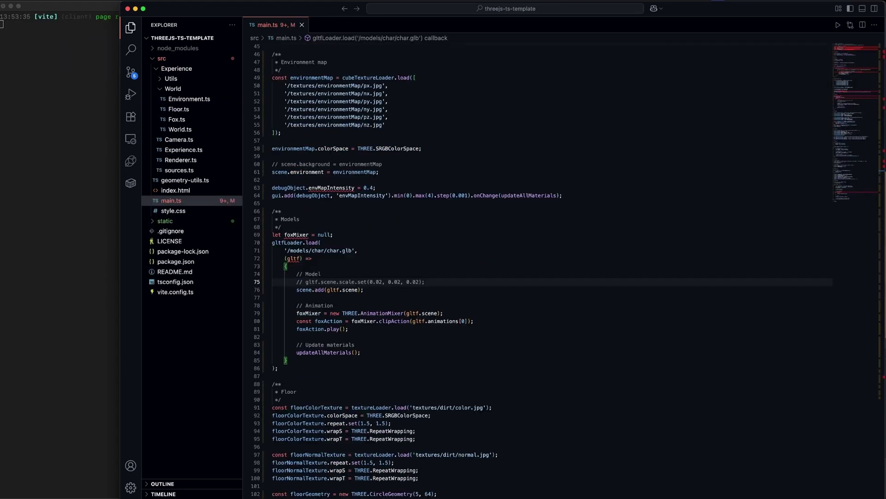
# - Bring up the animated knight scene at localhost:5173 and rotate in closer to the knight
pyautogui.press('super+Tab')
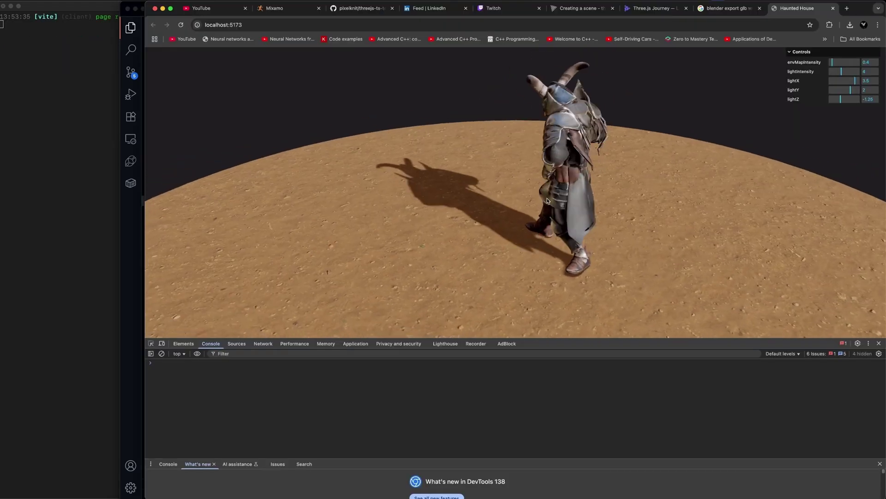
pyautogui.moveTo(566, 213)
pyautogui.mouseDown()
pyautogui.moveTo(495, 215)
pyautogui.moveTo(652, 204)
pyautogui.mouseUp()
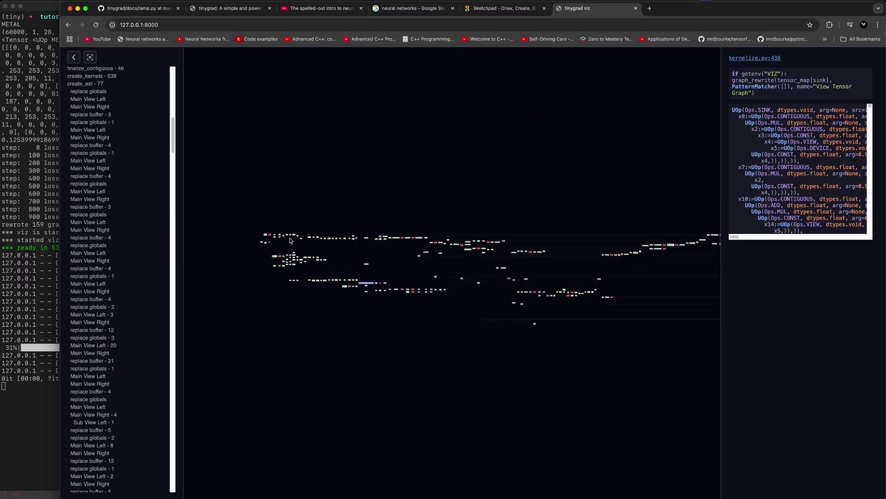
pyautogui.scroll(5, 289, 240)
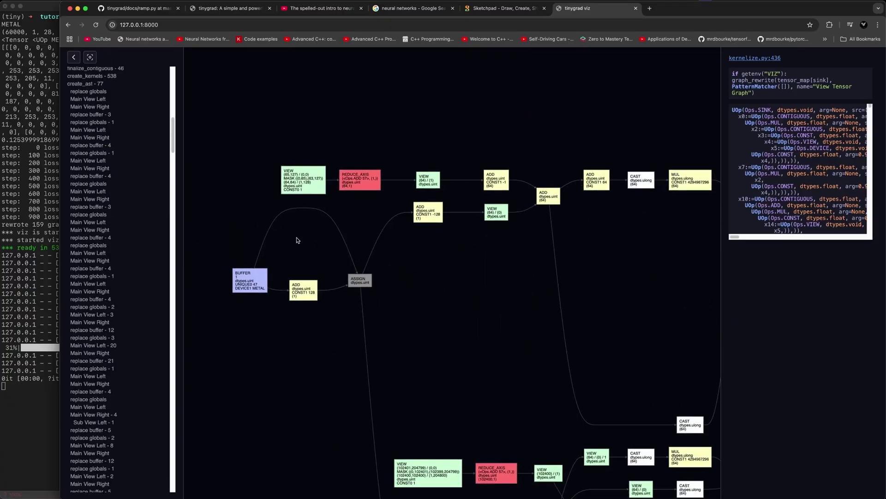
pyautogui.scroll(2, 297, 241)
pyautogui.scroll(1, 409, 170)
pyautogui.scroll(-1, 457, 233)
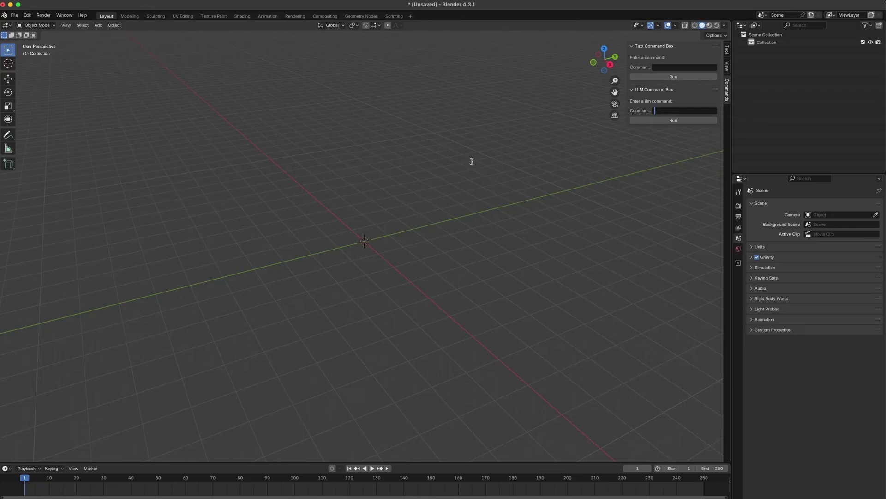
pyautogui.write('eate a cub')
# - Run the cube command, deselect the cone, and orbit to face the red dragon
pyautogui.press('Return')
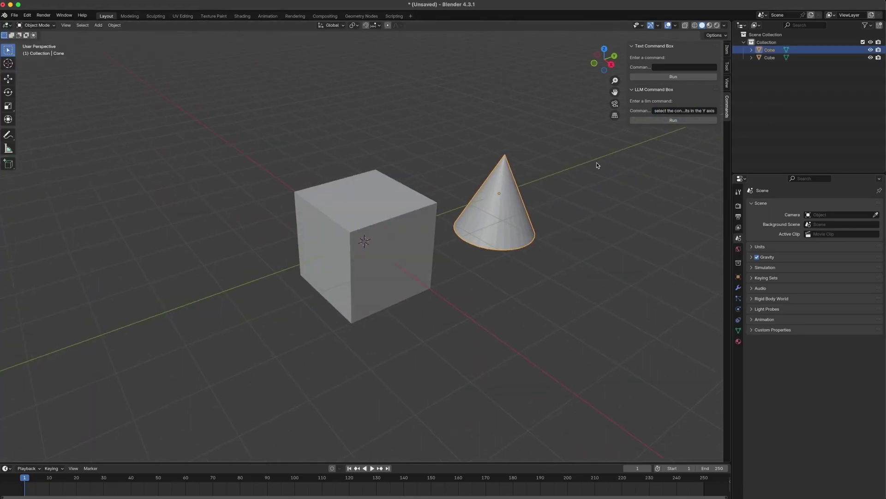
pyautogui.click(771, 87)
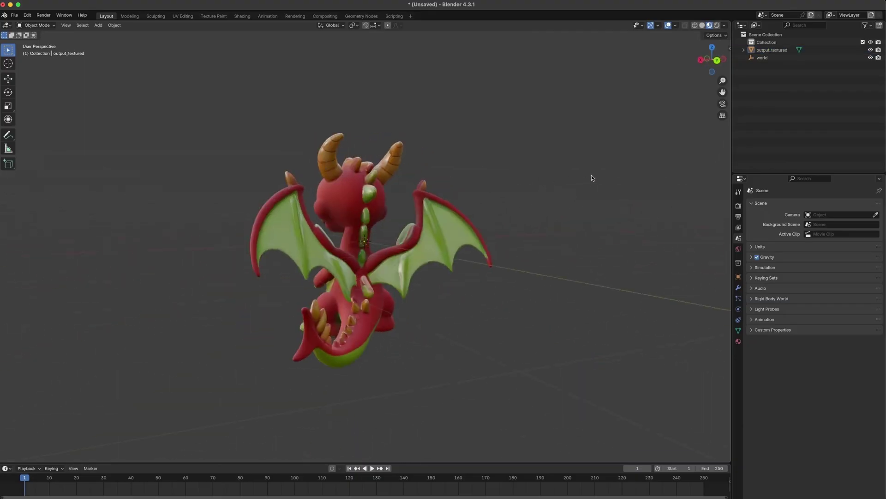
pyautogui.moveTo(592, 175); pyautogui.dragTo(416, 174, button='middle')
pyautogui.scroll(5, 337, 171)
pyautogui.moveTo(337, 171)
pyautogui.mouseDown(button='middle')
pyautogui.moveTo(377, 168)
pyautogui.moveTo(282, 172)
pyautogui.moveTo(335, 167)
pyautogui.mouseUp(button='middle')
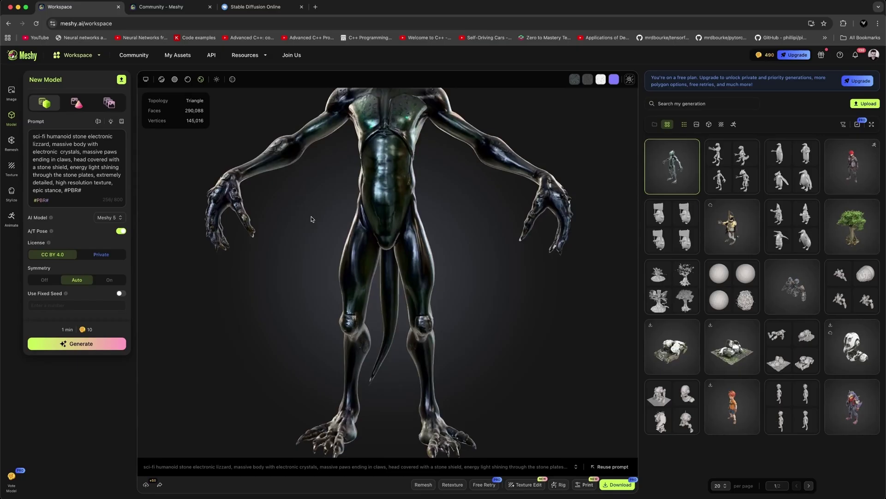
# - Rotate and tilt the lizard humanoid in Meshy, then close the generated banana image
pyautogui.moveTo(307, 218)
pyautogui.mouseDown()
pyautogui.moveTo(365, 220)
pyautogui.moveTo(268, 231)
pyautogui.moveTo(238, 254)
pyautogui.moveTo(198, 242)
pyautogui.moveTo(400, 248)
pyautogui.mouseUp()
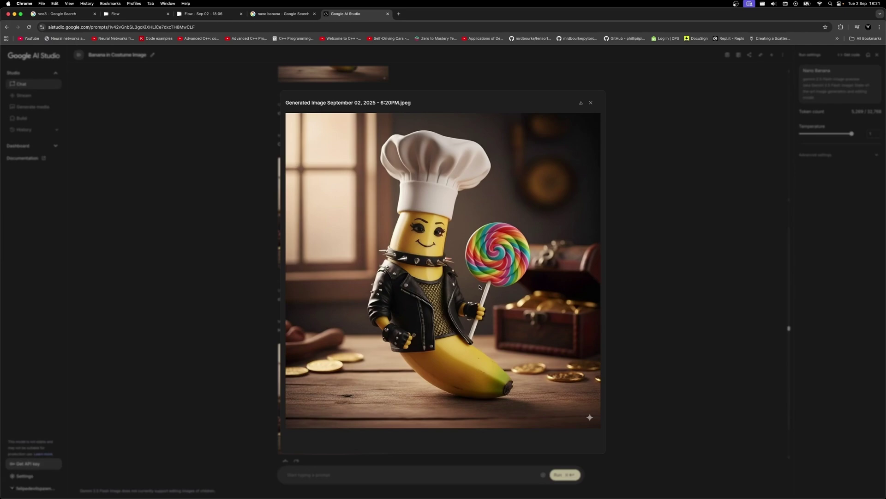
pyautogui.press('Escape')
pyautogui.scroll(10, 616, 312)
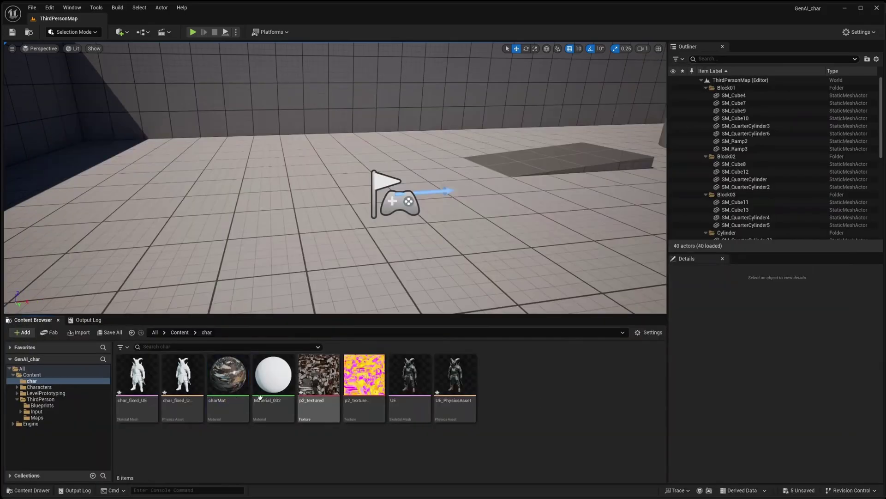
# - Run and jump the knight in the third-person level, then create the low-res landscape Jira item SCRUM-7
pyautogui.click(41, 405)
pyautogui.hotkey('alt', 'p')
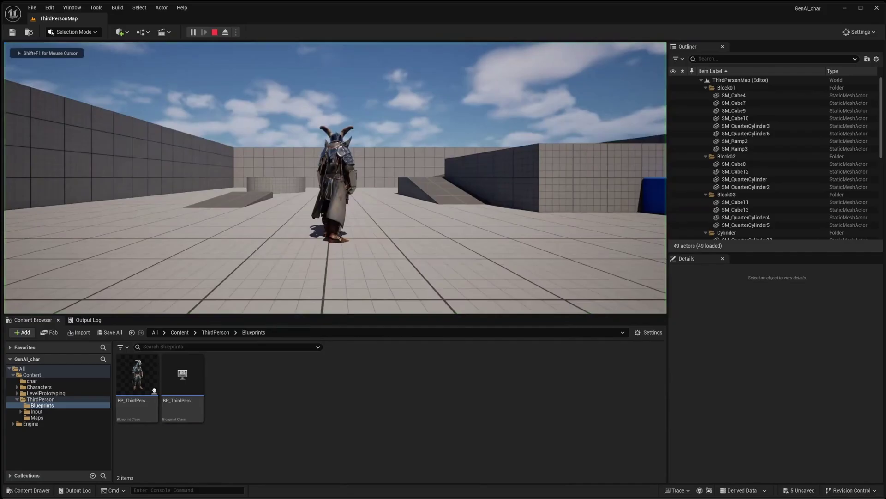
pyautogui.press('s')
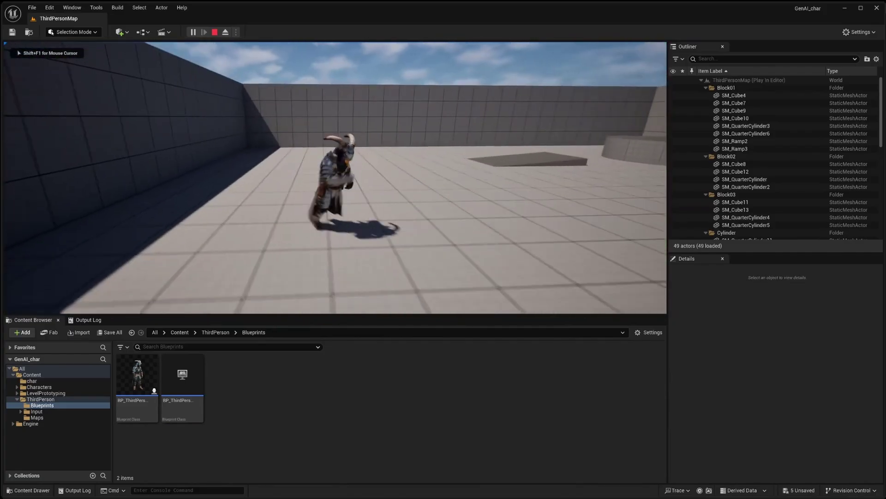
pyautogui.press('s')
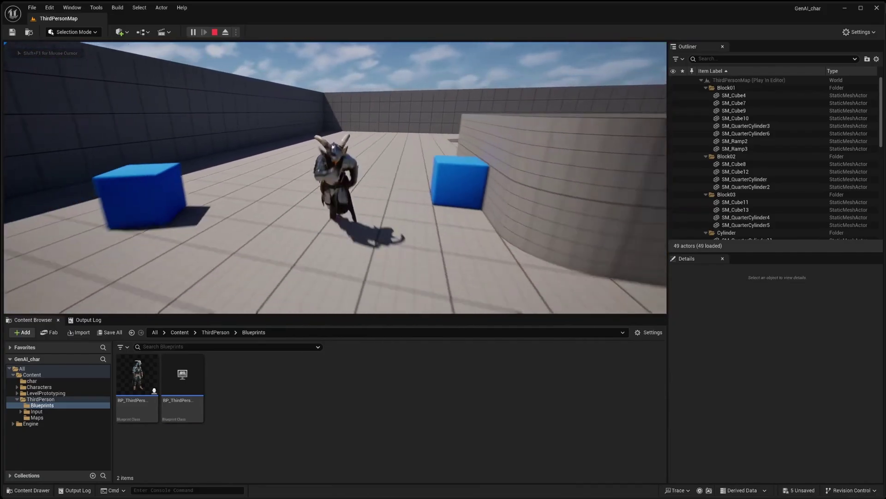
pyautogui.press('space')
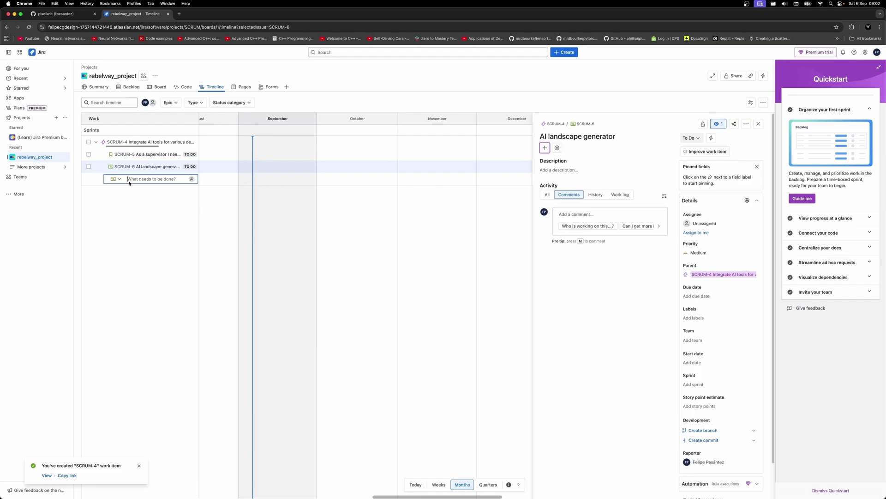
pyautogui.press('Return')
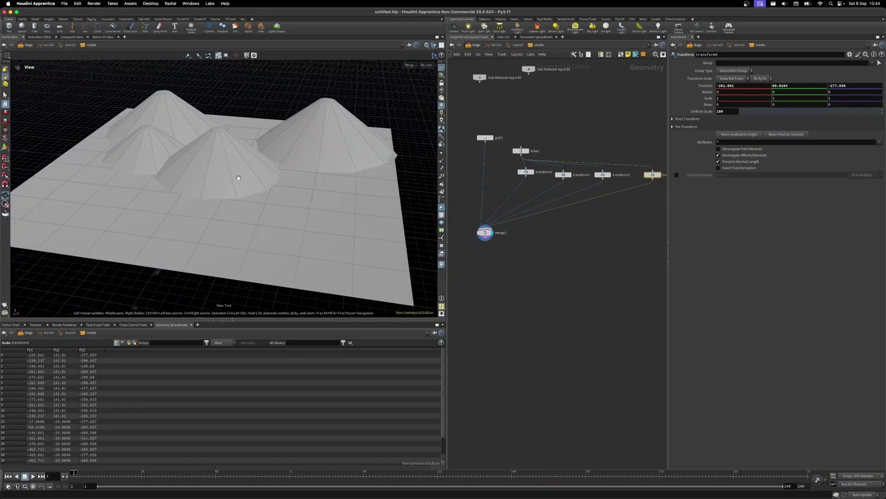
# - Add a HeightField Project node below merge1, then search for an environment node in Solaris
pyautogui.press('Return')
pyautogui.click(531, 240)
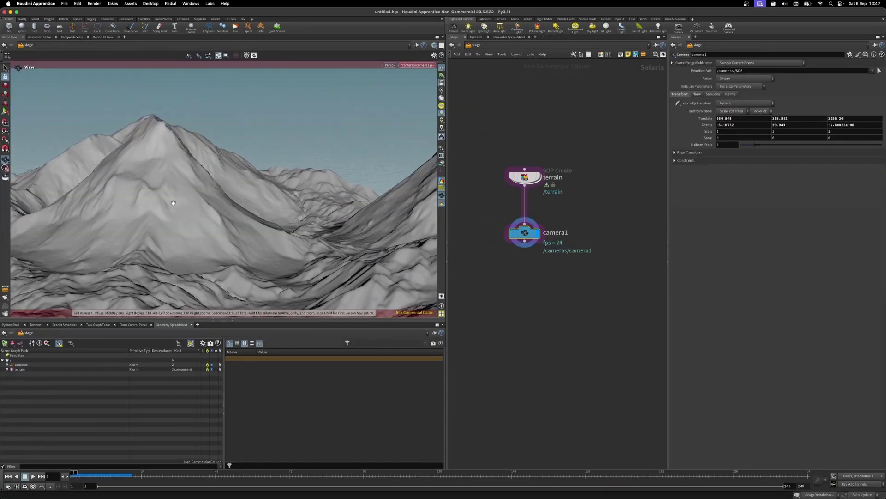
pyautogui.press('Tab')
pyautogui.write('env')
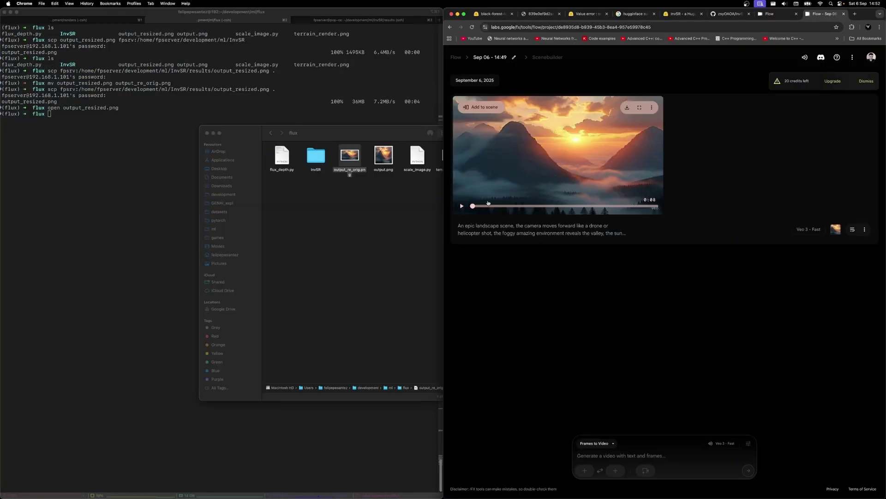
# - Watch the first landscape clip full screen, exit, then play the second clip full screen
pyautogui.doubleClick(488, 203)
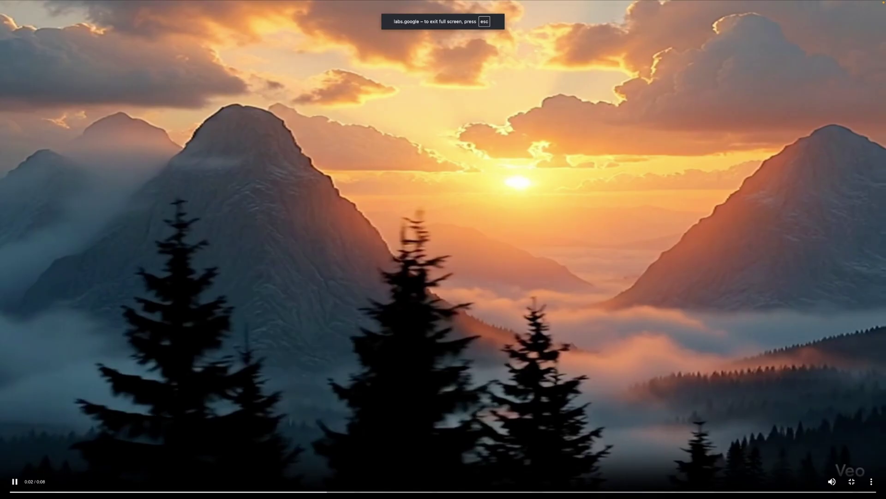
pyautogui.press('Escape')
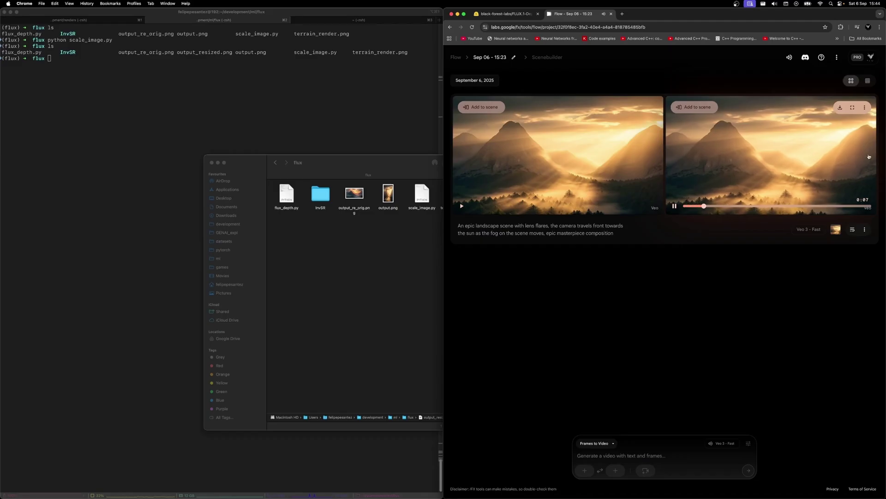
pyautogui.click(853, 108)
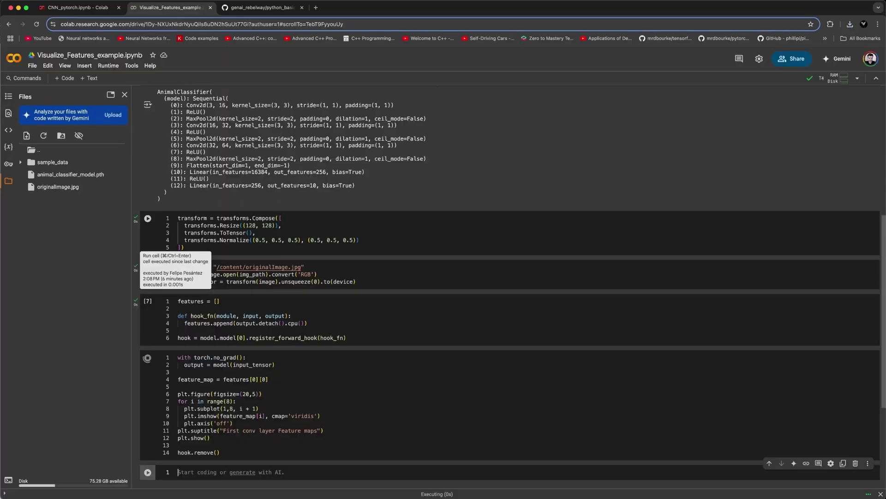
pyautogui.scroll(-5, 301, 243)
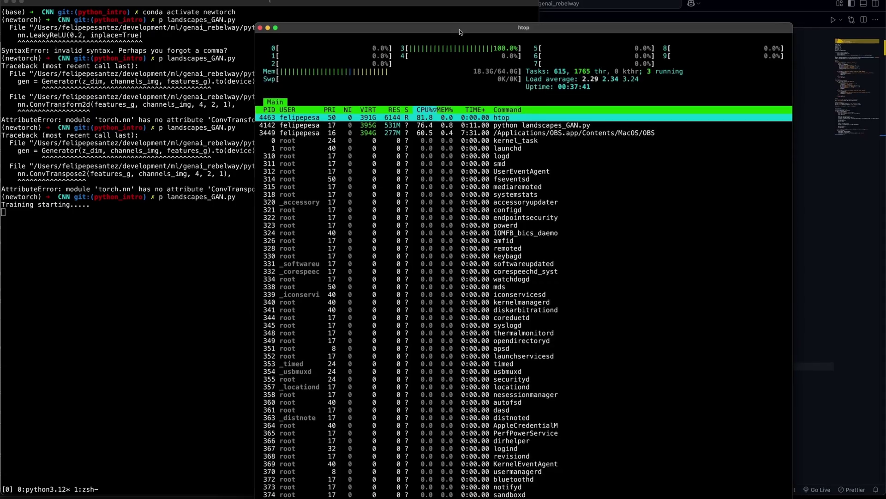
# - Step through the landscape GAN's per-epoch sample images in Quick Look
pyautogui.press('Down')
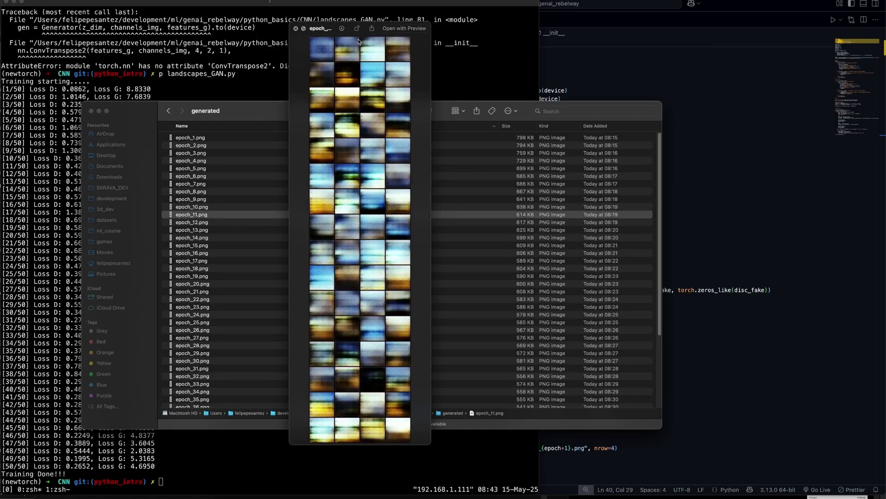
pyautogui.press('Down')
pyautogui.press('Down')
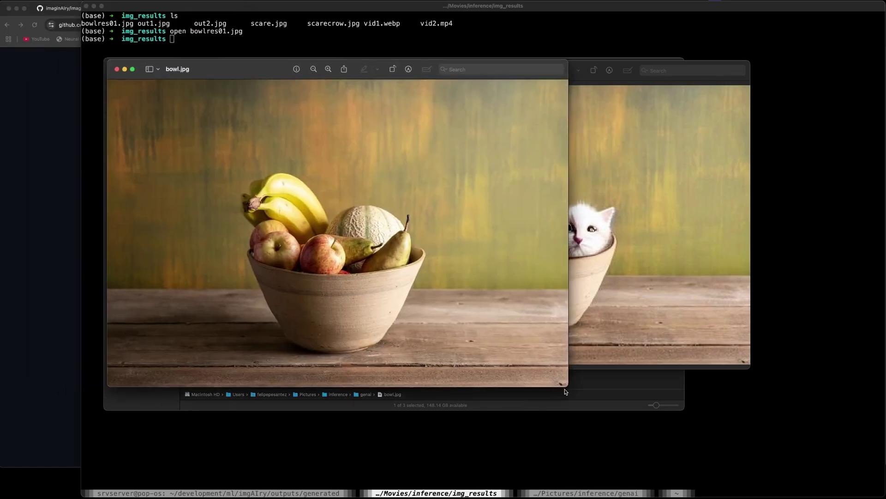
# - Place the kitten bowl result beside the shrunken original, then open and enlarge bowlres04.jpg
pyautogui.moveTo(564, 391); pyautogui.dragTo(407, 284)
pyautogui.moveTo(485, 80); pyautogui.dragTo(635, 68)
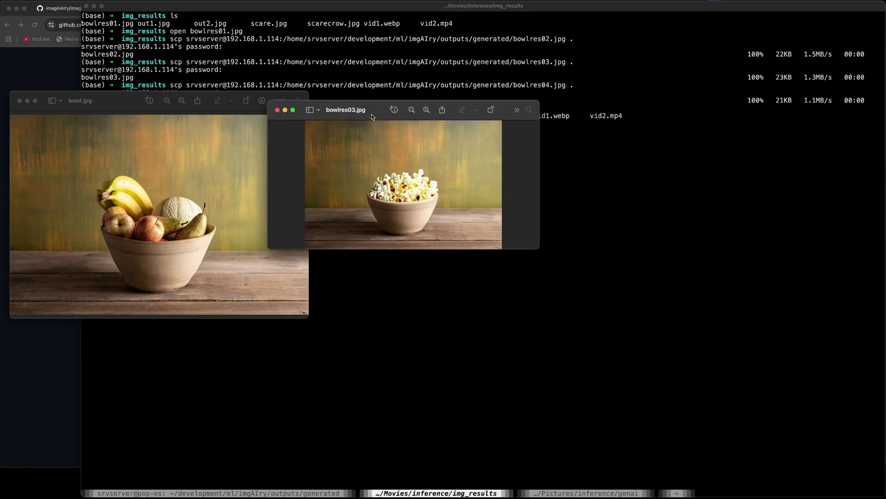
pyautogui.press('Return')
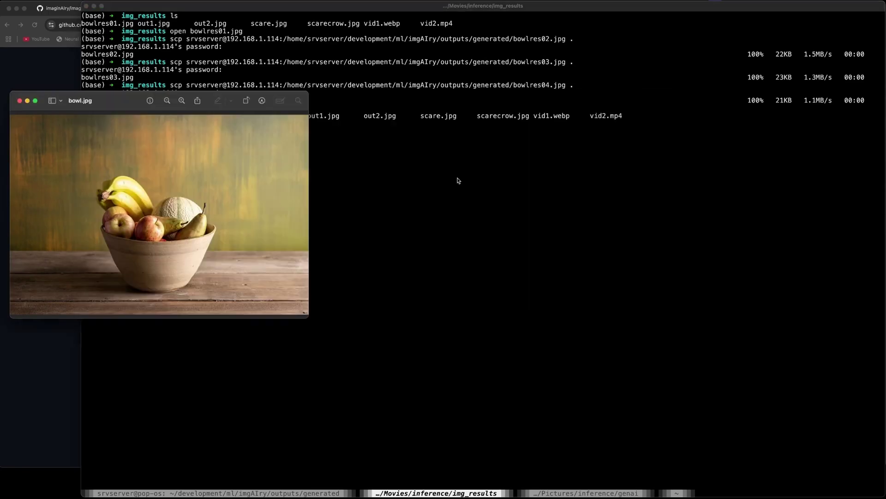
pyautogui.moveTo(588, 244); pyautogui.dragTo(622, 317)
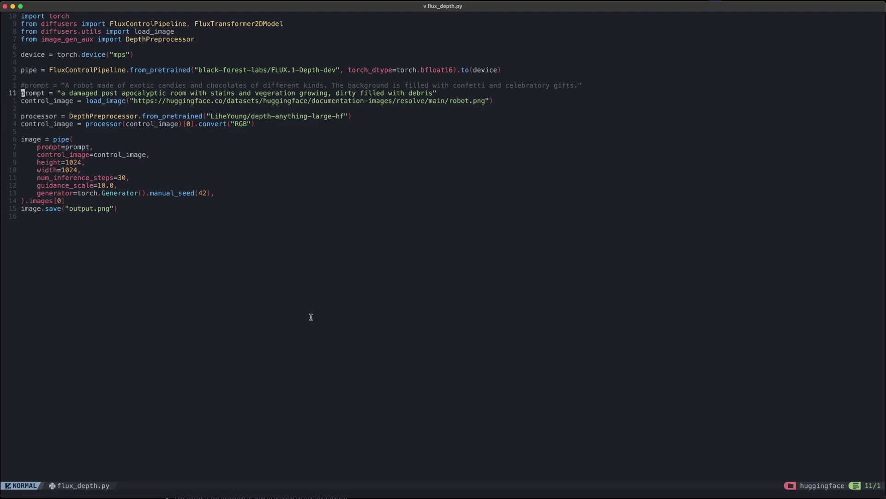
# - Open the project file finder and arrange the render.jpeg and ruined-room output.png windows side by side
pyautogui.press('space')
pyautogui.press('f')
pyautogui.press('f')
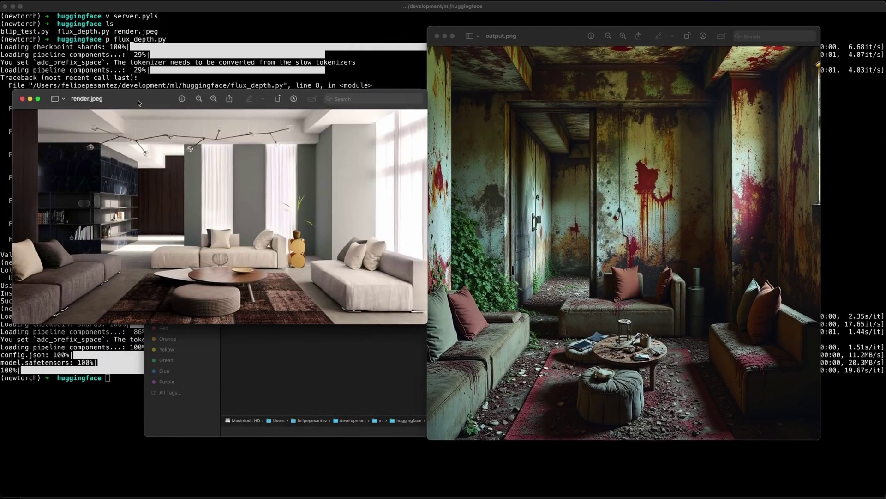
pyautogui.moveTo(138, 103); pyautogui.dragTo(133, 104)
pyautogui.moveTo(506, 42); pyautogui.dragTo(513, 41)
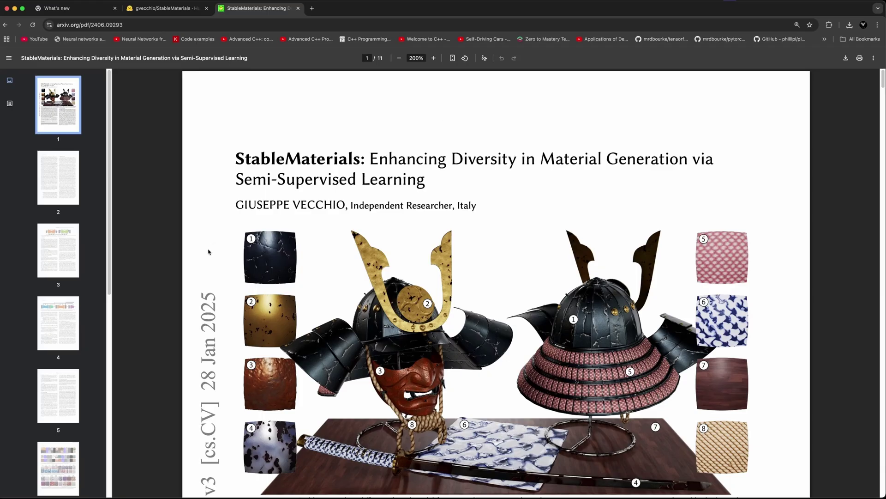
pyautogui.scroll(-5, 208, 252)
pyautogui.scroll(-3, 209, 251)
pyautogui.scroll(-2, 209, 252)
pyautogui.scroll(-1, 209, 252)
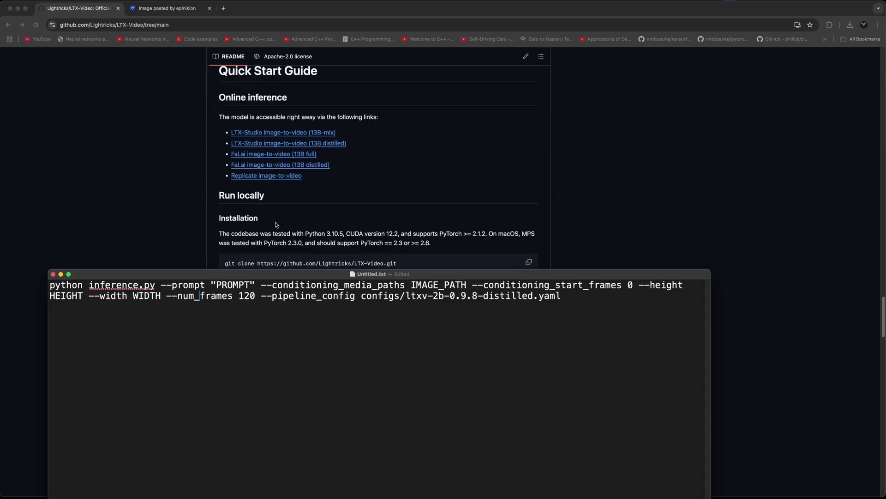
pyautogui.scroll(2, 275, 222)
pyautogui.scroll(3, 275, 223)
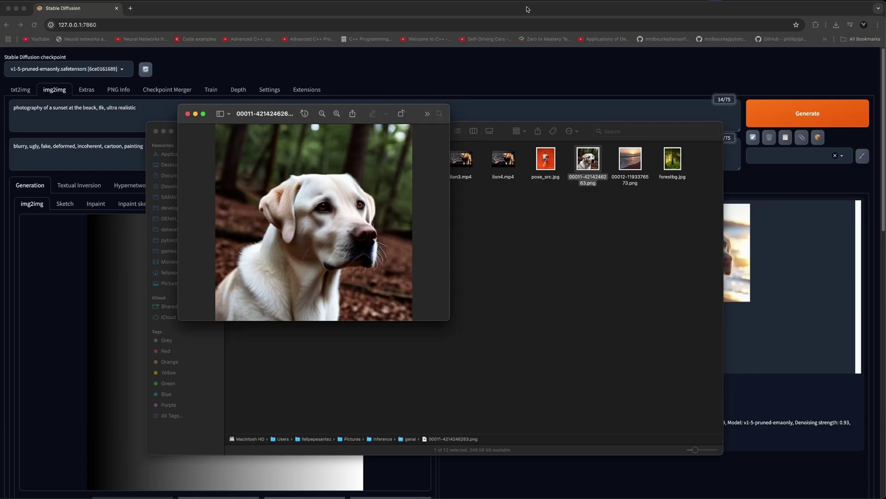
# - Inspect the third relit Labrador result full size in the lightbox, then close it
pyautogui.click(526, 8)
pyautogui.click(695, 249)
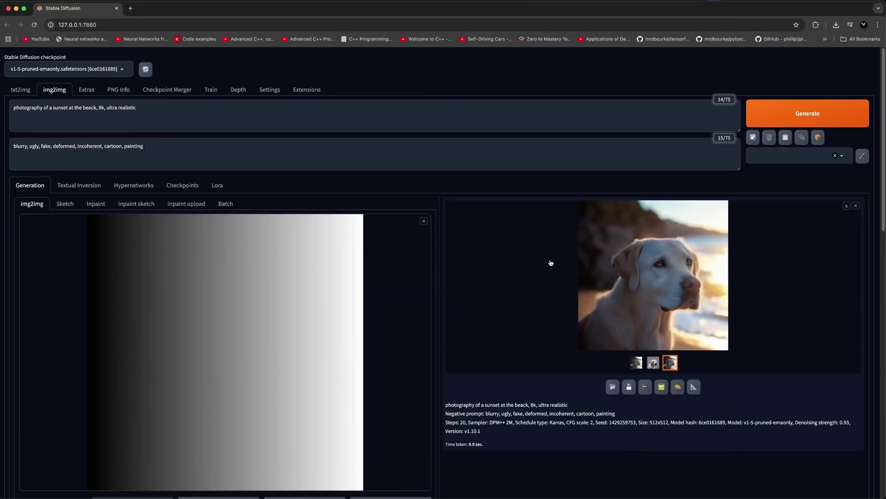
pyautogui.click(679, 285)
pyautogui.click(682, 305)
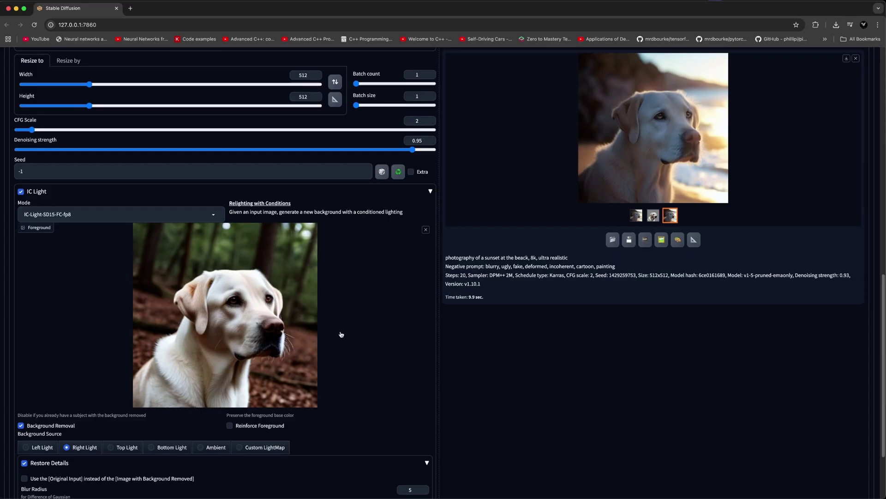
pyautogui.scroll(-3, 334, 317)
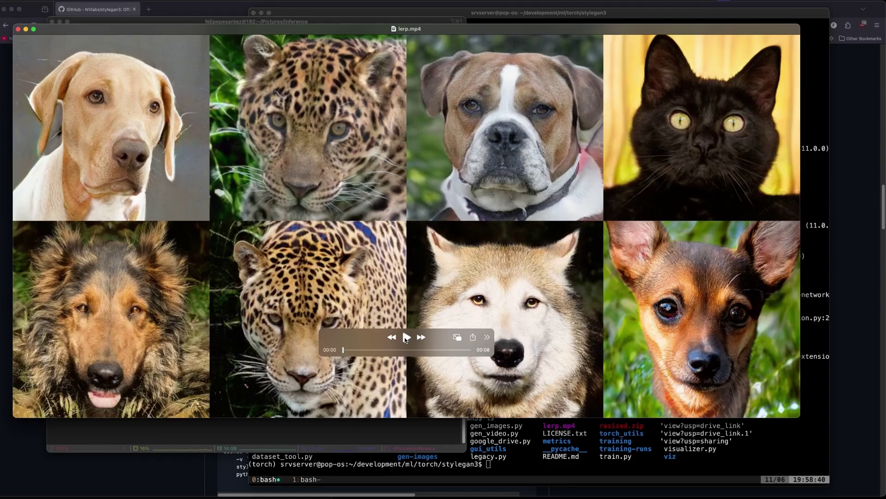
# - Play the StyleGAN3 lerp.mp4 animal-face morphing video
pyautogui.click(406, 337)
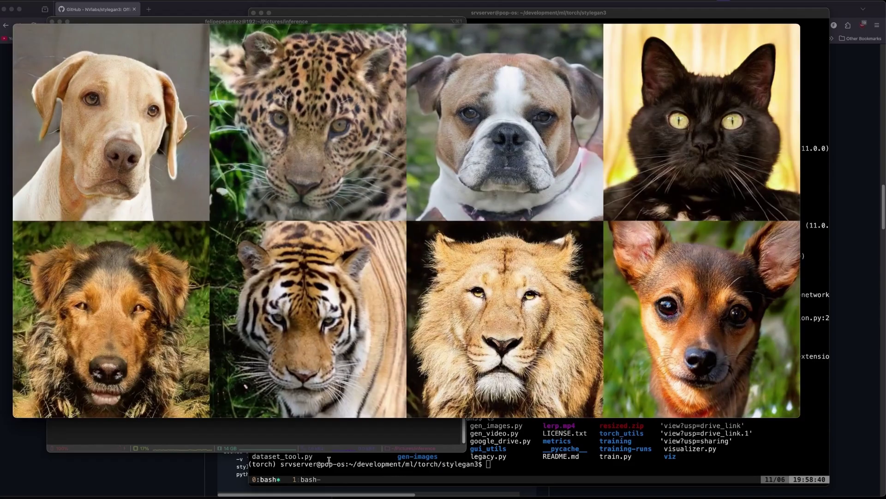